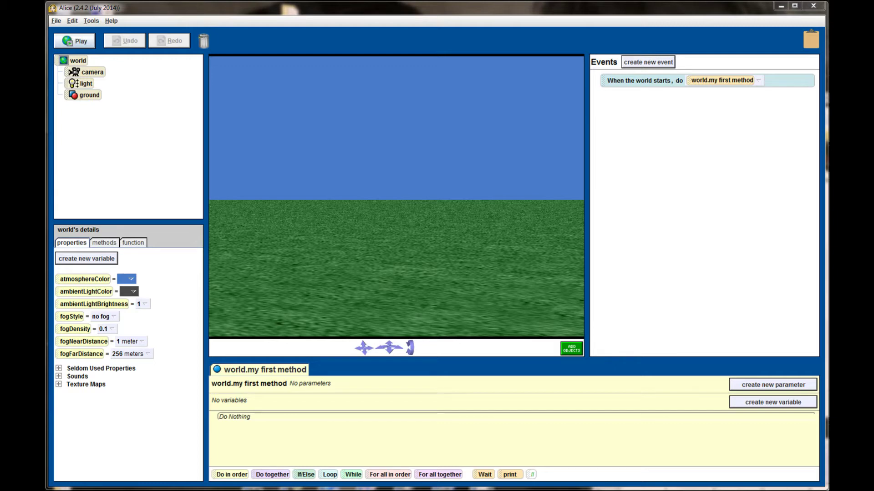
# - Use File > New World to show the Welcome dialog's world templates
pyautogui.click(55, 21)
# - Create a new world from the sand template and select world in the object tree
pyautogui.click(77, 34)
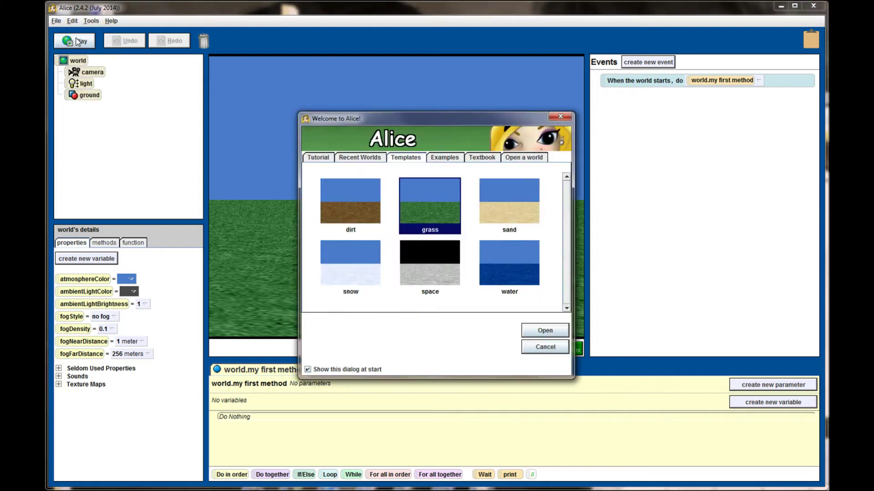
pyautogui.click(528, 217)
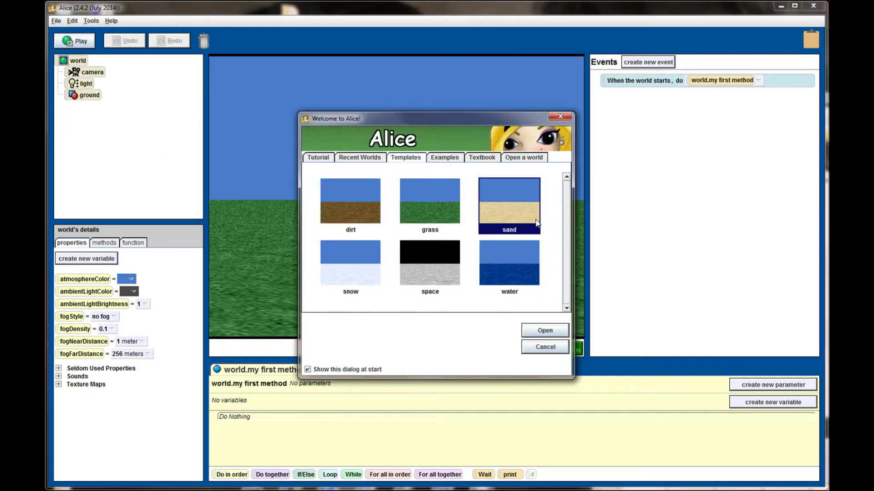
pyautogui.click(557, 331)
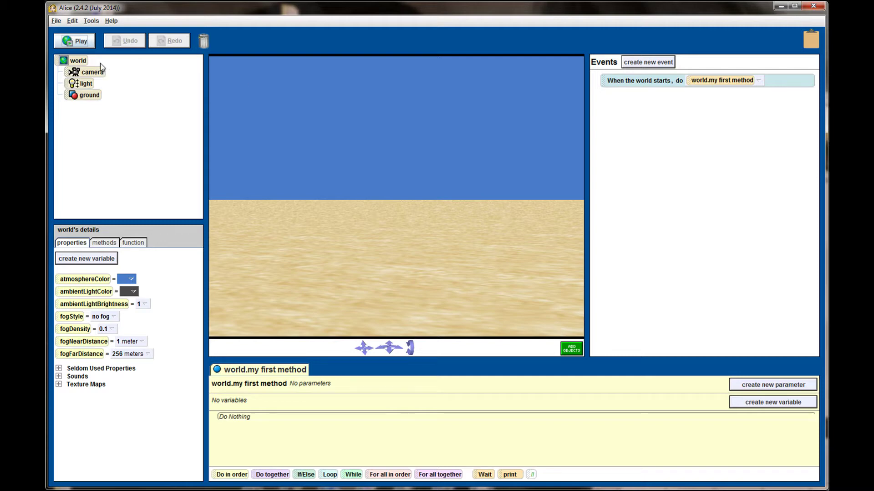
pyautogui.click(77, 62)
# - Set the world's atmosphereColor to blue
pyautogui.click(126, 280)
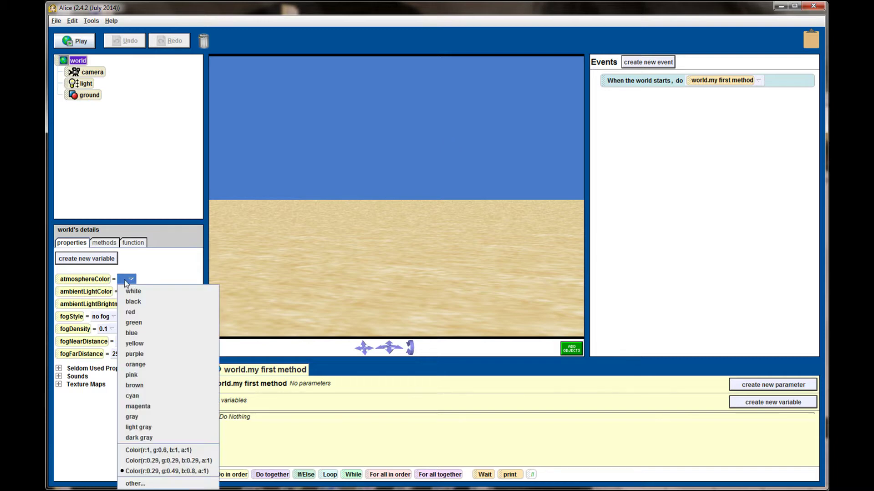
pyautogui.click(158, 336)
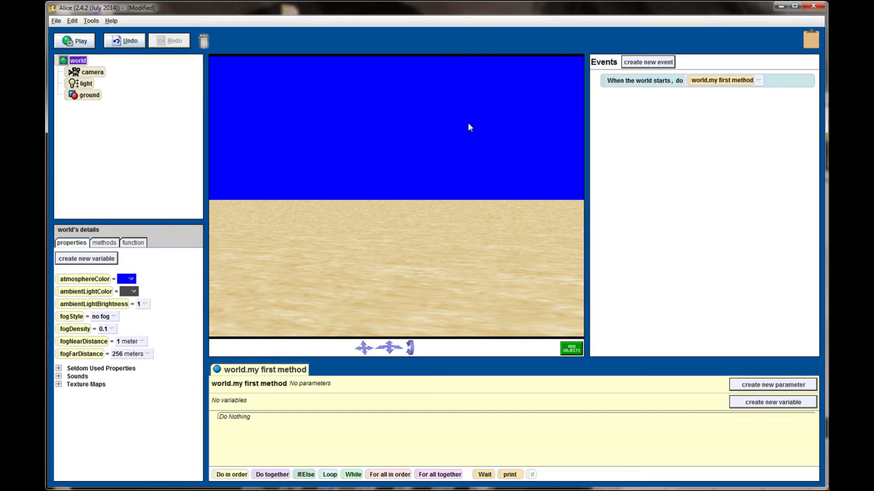
pyautogui.click(113, 317)
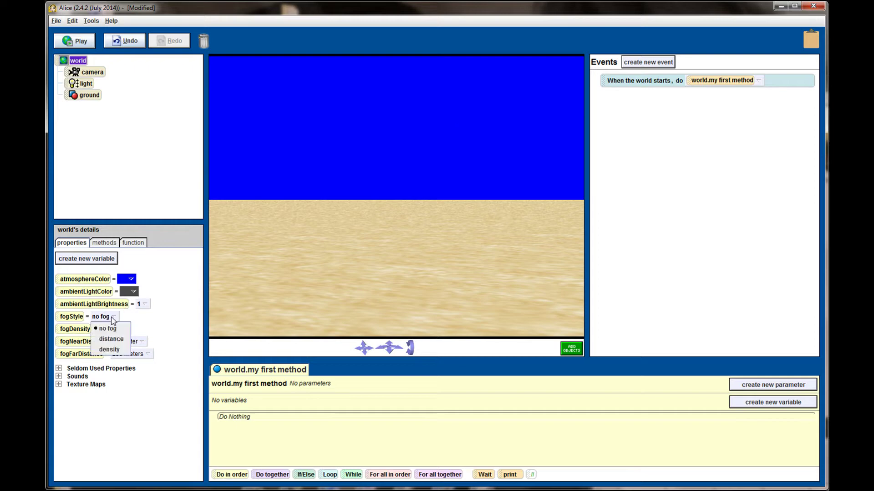
# - Set fogStyle to density and fogDensity to 0.03
pyautogui.click(109, 350)
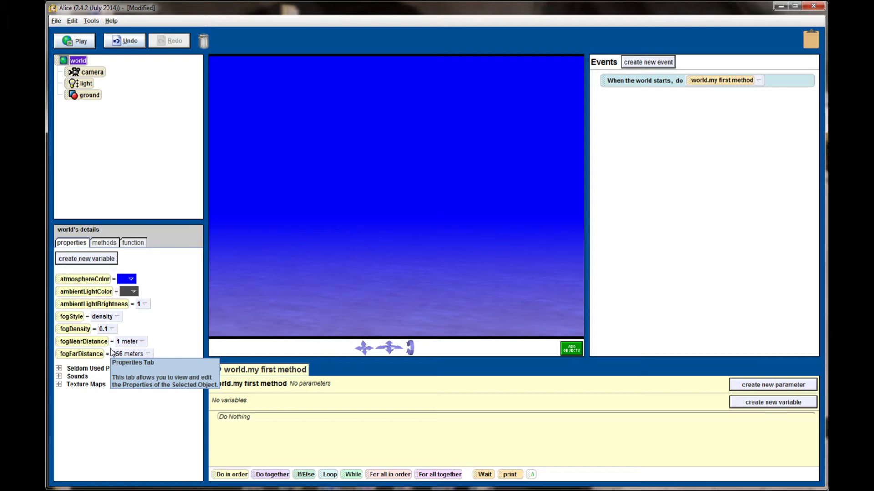
pyautogui.click(109, 329)
pyautogui.click(115, 449)
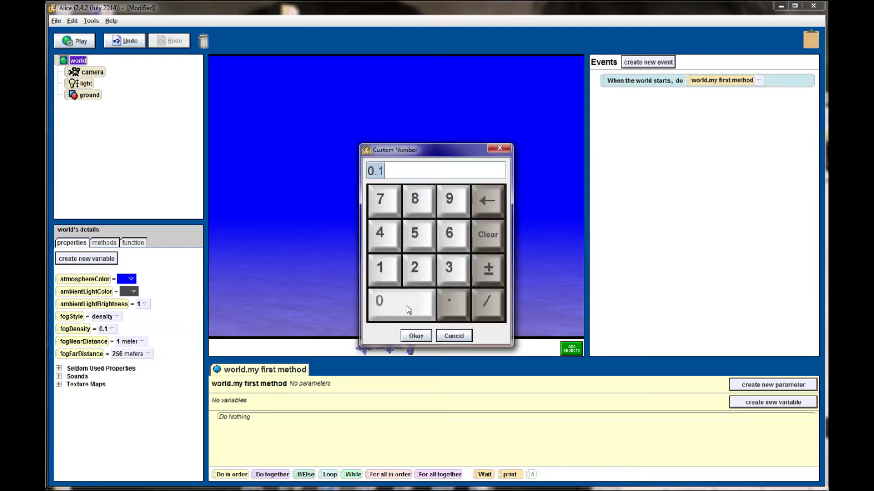
pyautogui.click(441, 302)
pyautogui.click(440, 285)
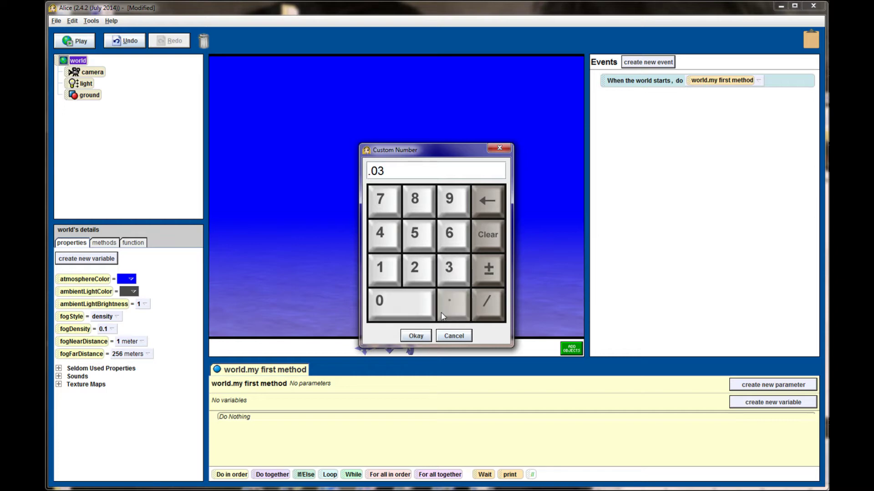
pyautogui.click(416, 337)
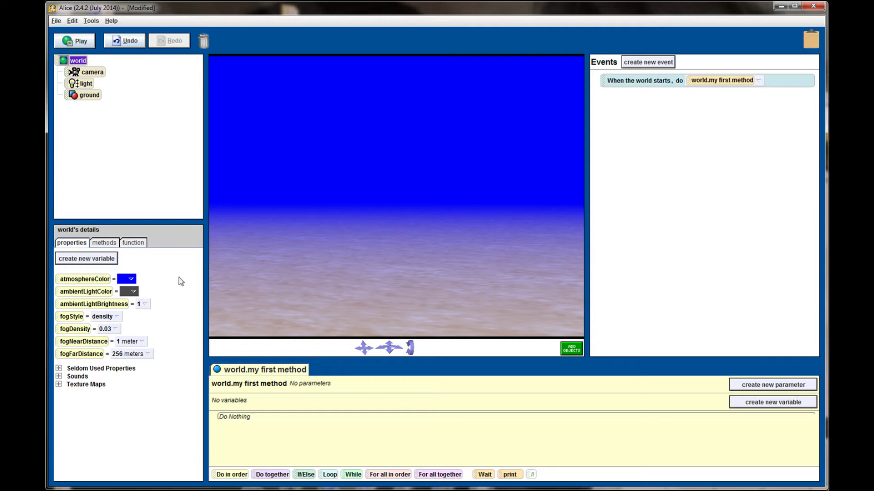
# - Set ambientLightColor to black and ambientLightBrightness to 0.1
pyautogui.click(134, 293)
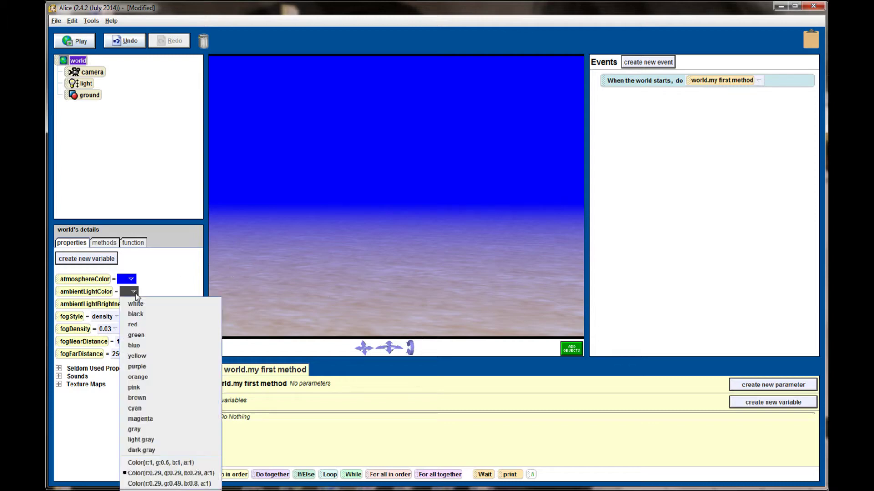
pyautogui.click(137, 314)
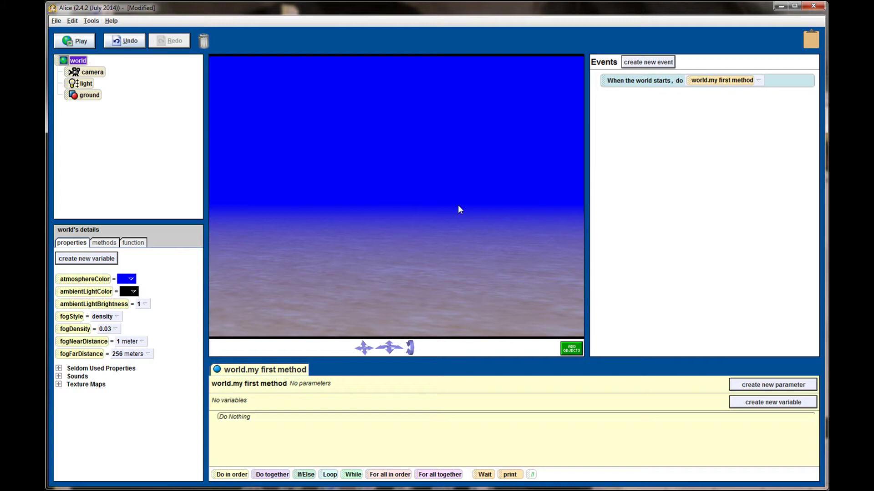
pyautogui.click(145, 305)
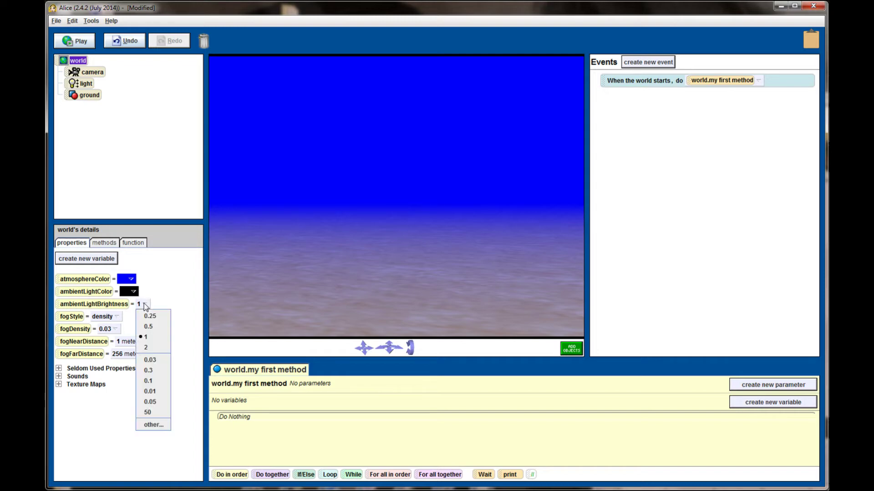
pyautogui.click(154, 425)
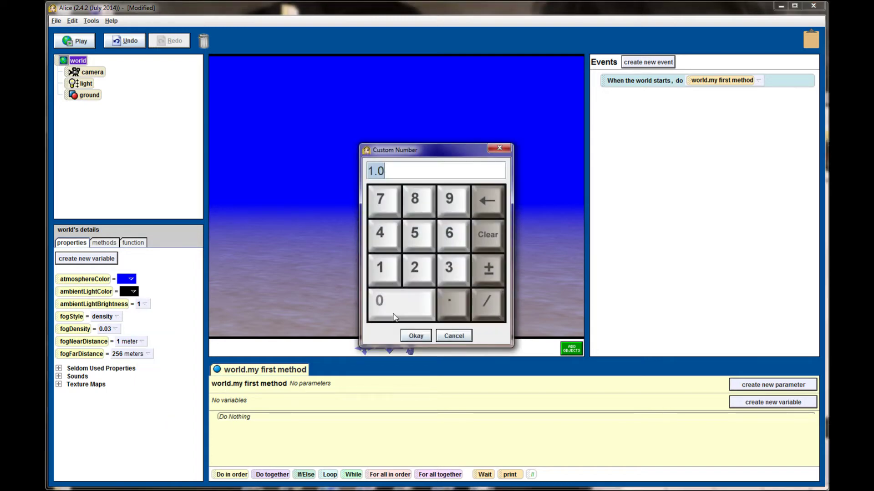
pyautogui.click(448, 308)
pyautogui.click(383, 275)
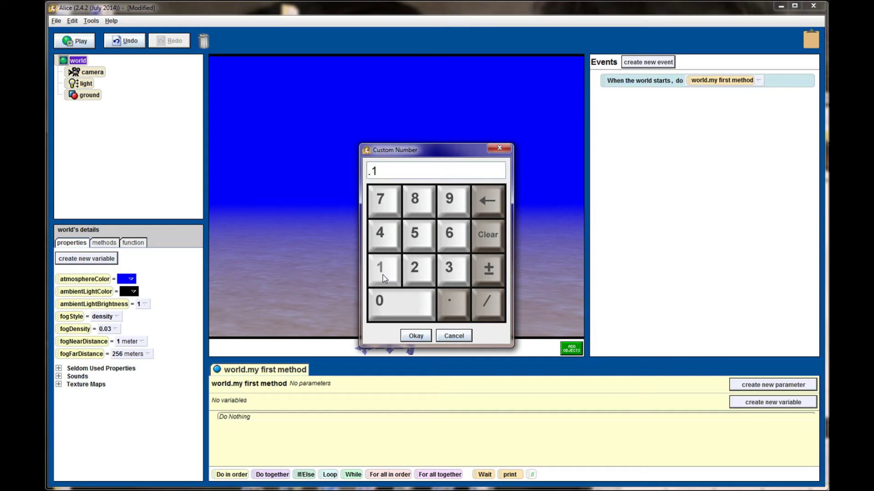
pyautogui.click(416, 336)
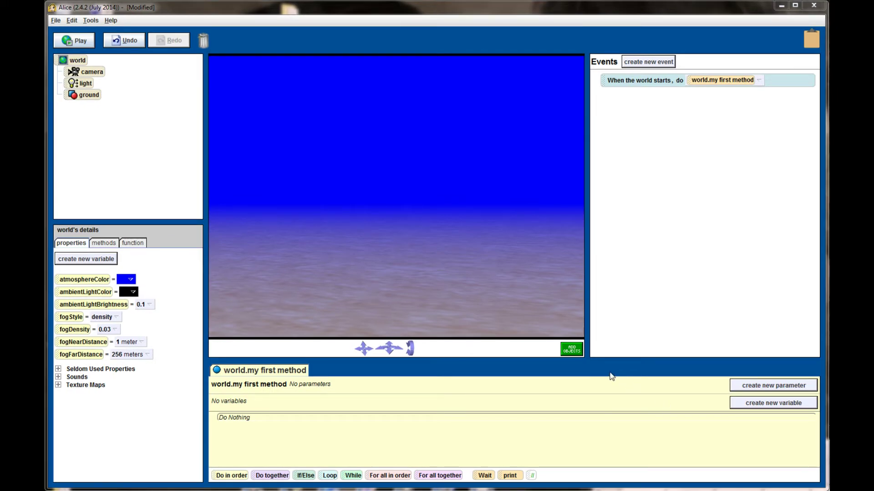
# - Place a Seaweed from the Ocean gallery at the lower left of the sea floor
pyautogui.click(572, 349)
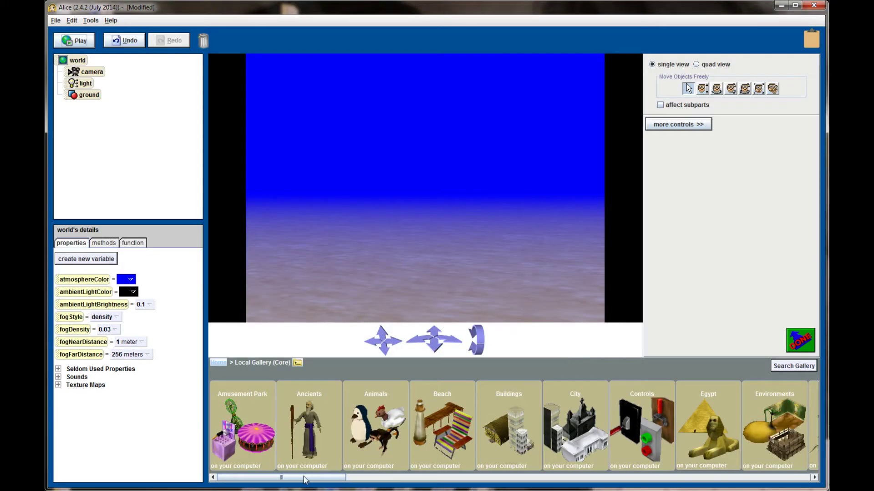
pyautogui.moveTo(304, 478); pyautogui.dragTo(563, 477)
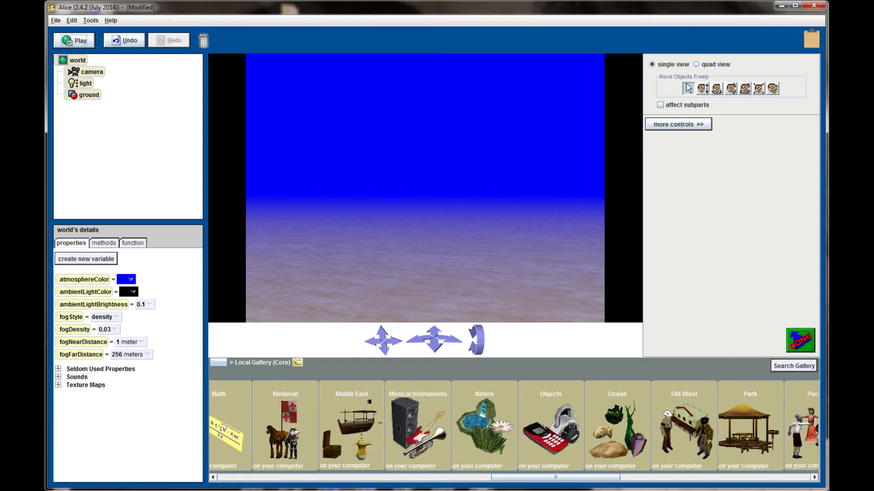
pyautogui.click(597, 436)
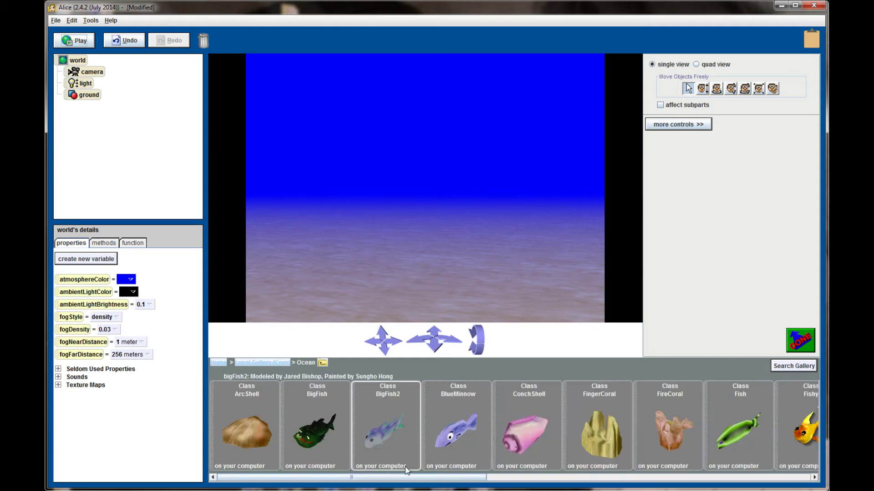
pyautogui.moveTo(382, 478); pyautogui.dragTo(568, 472)
pyautogui.scroll(-5, 568, 472)
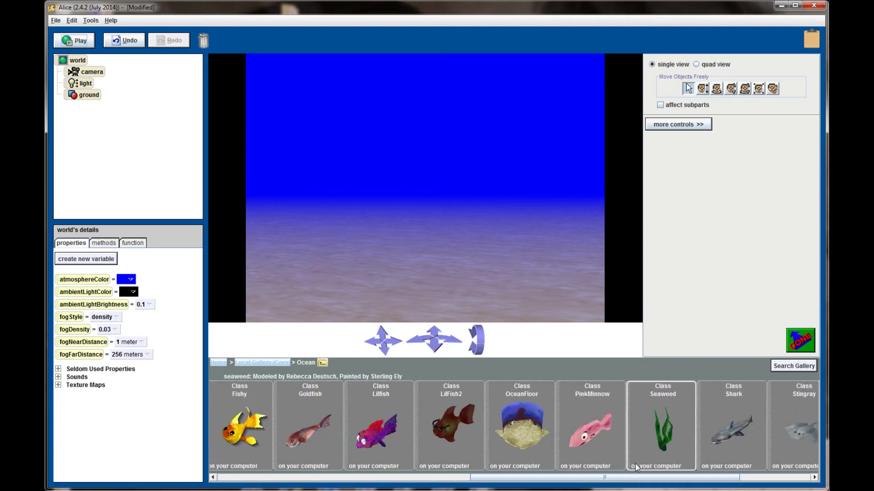
pyautogui.moveTo(564, 441); pyautogui.dragTo(288, 304)
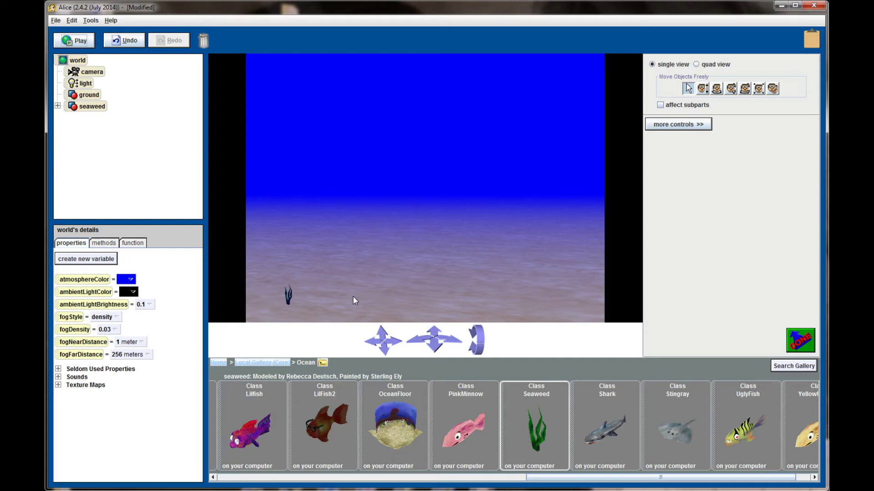
pyautogui.click(758, 89)
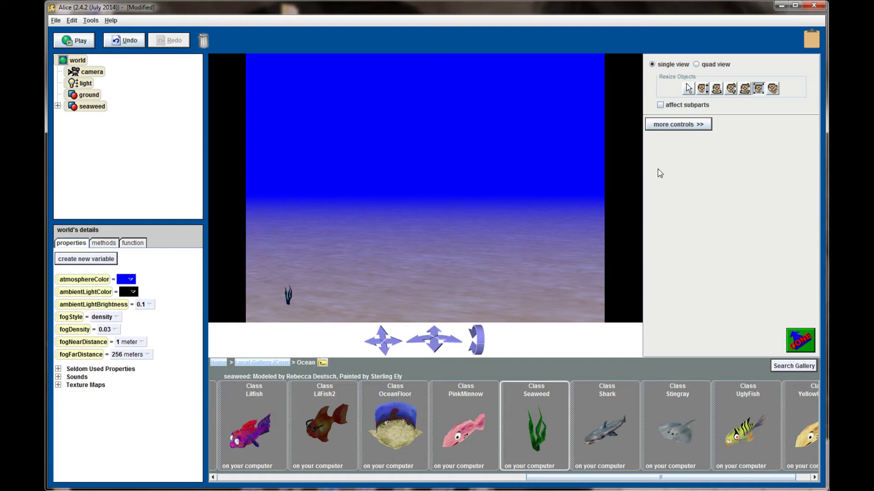
# - Enlarge the seaweed, copy it into seaweed2 and seaweed3, and shrink the front copy
pyautogui.click(290, 302)
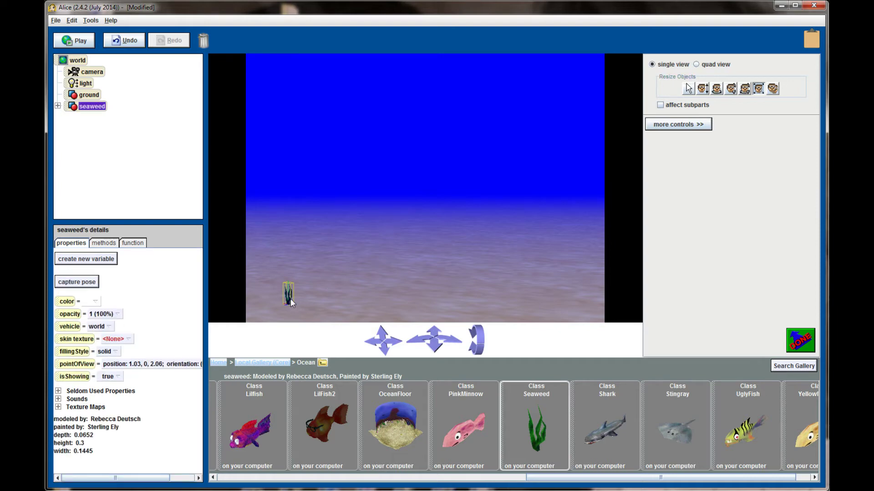
pyautogui.moveTo(290, 303); pyautogui.dragTo(589, 227)
pyautogui.click(772, 89)
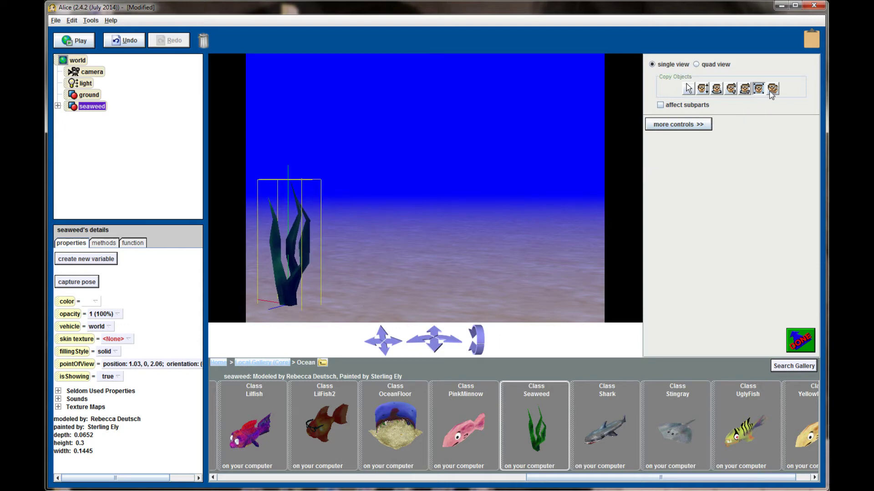
pyautogui.click(290, 293)
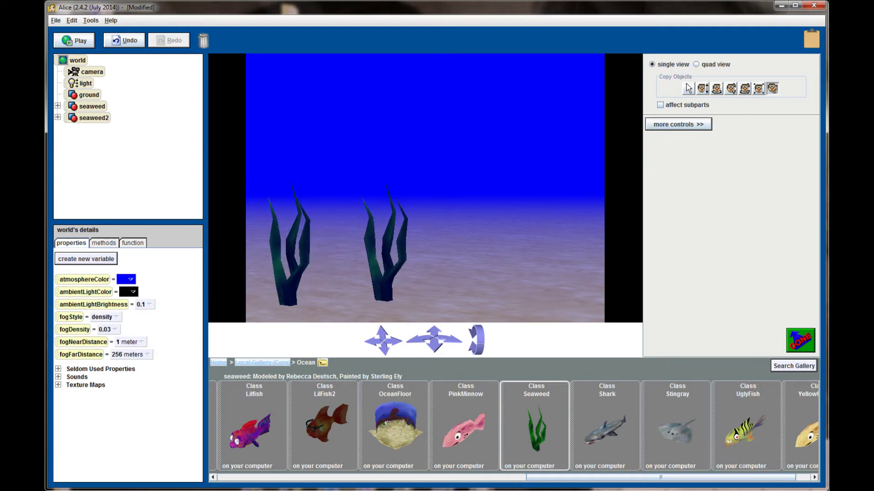
pyautogui.click(290, 294)
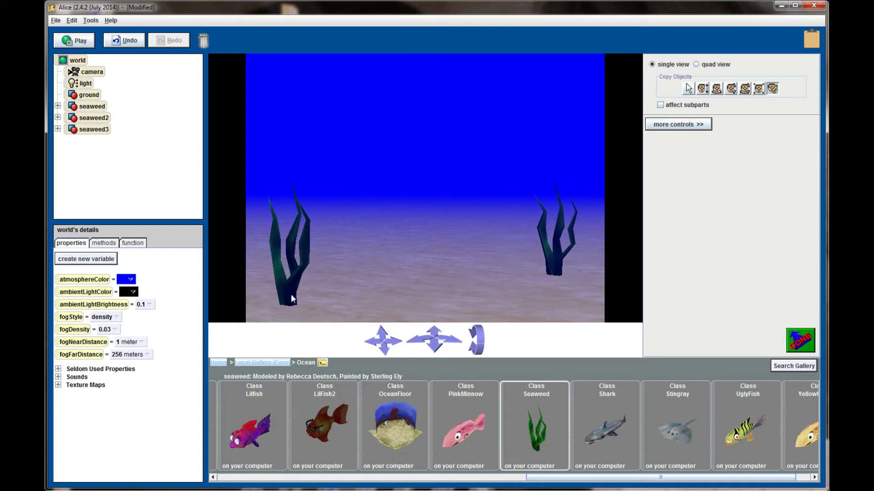
pyautogui.moveTo(538, 280); pyautogui.dragTo(523, 289)
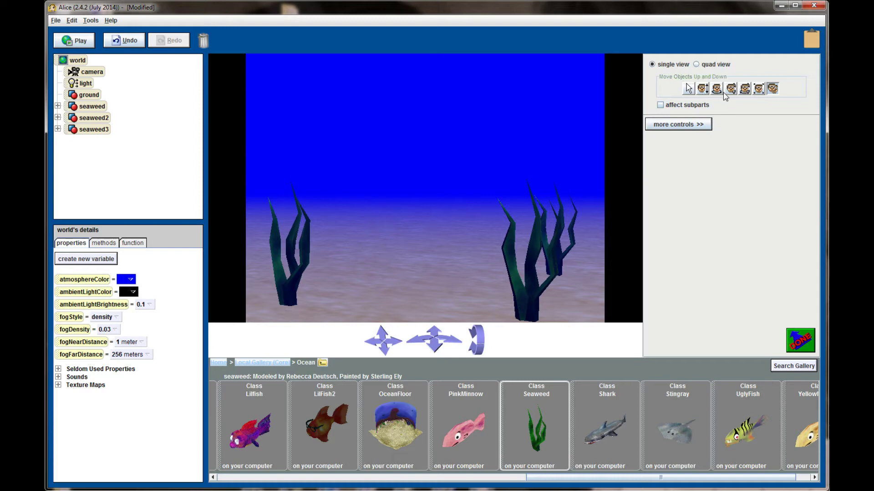
pyautogui.click(758, 88)
pyautogui.moveTo(515, 299); pyautogui.dragTo(564, 247)
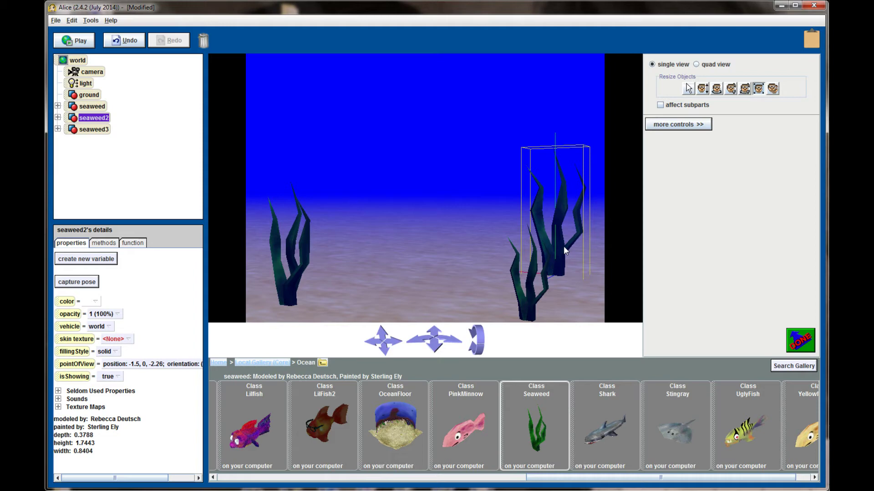
# - Add a stingray by the right seaweeds, raise it off the floor and tilt it forward
pyautogui.moveTo(687, 459); pyautogui.dragTo(569, 295)
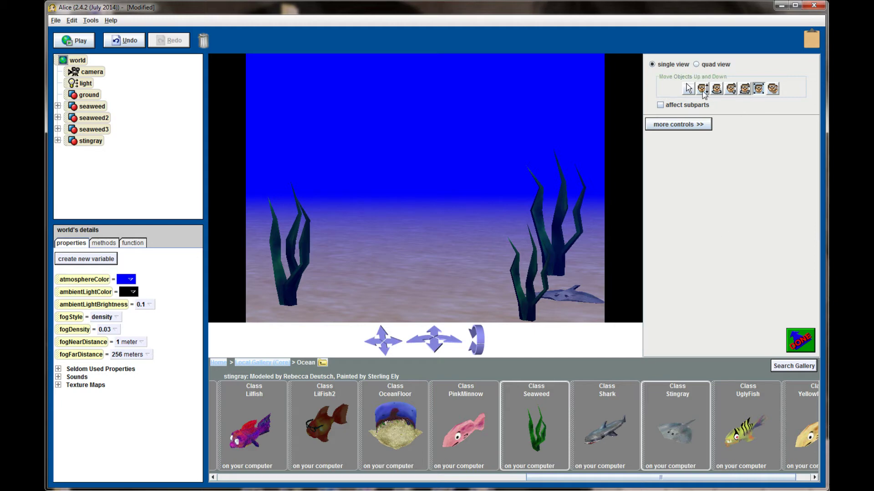
pyautogui.click(702, 89)
pyautogui.click(568, 300)
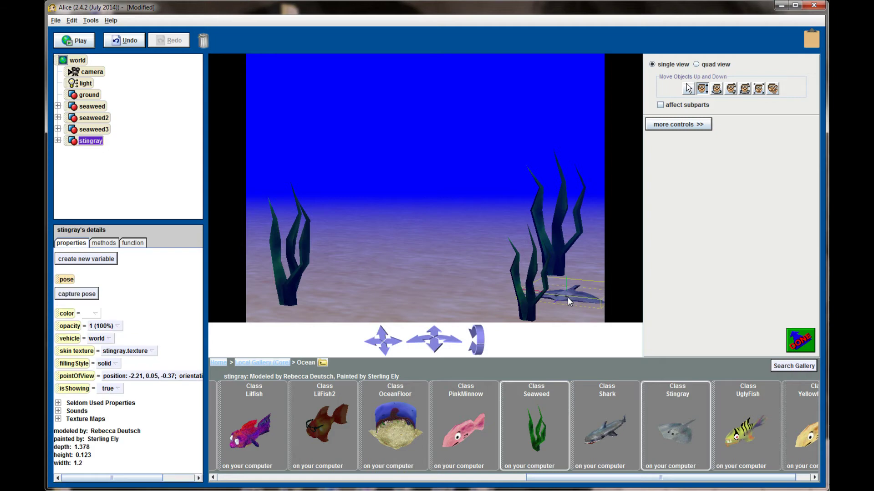
pyautogui.moveTo(567, 297); pyautogui.dragTo(567, 277)
pyautogui.click(730, 91)
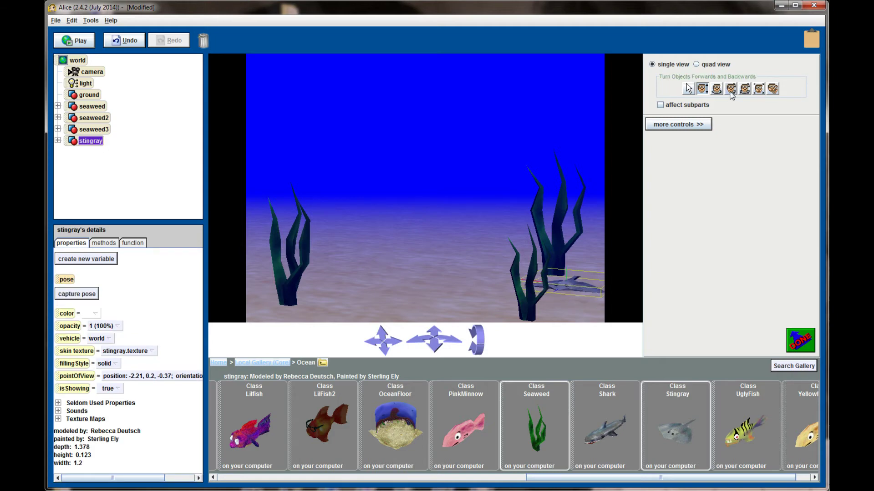
pyautogui.moveTo(562, 284); pyautogui.dragTo(562, 305)
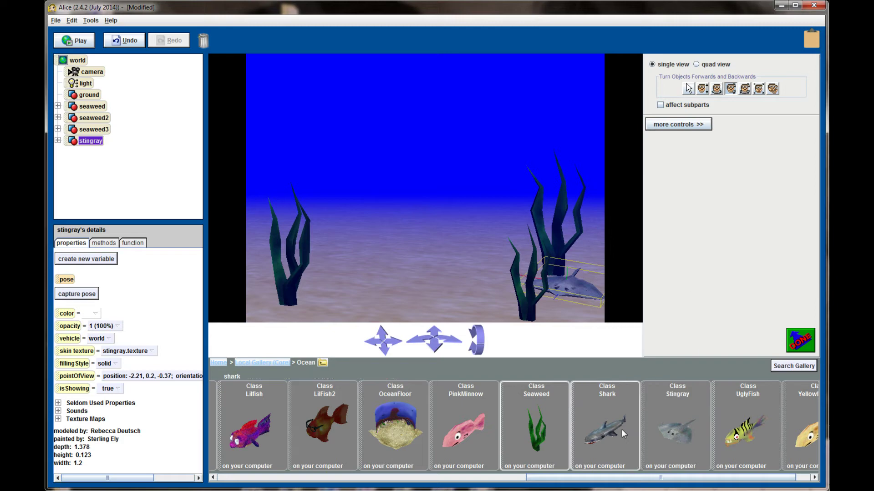
# - Add a shark, raise it into mid-water in the centre and enlarge it
pyautogui.moveTo(621, 429); pyautogui.dragTo(416, 291)
pyautogui.click(702, 88)
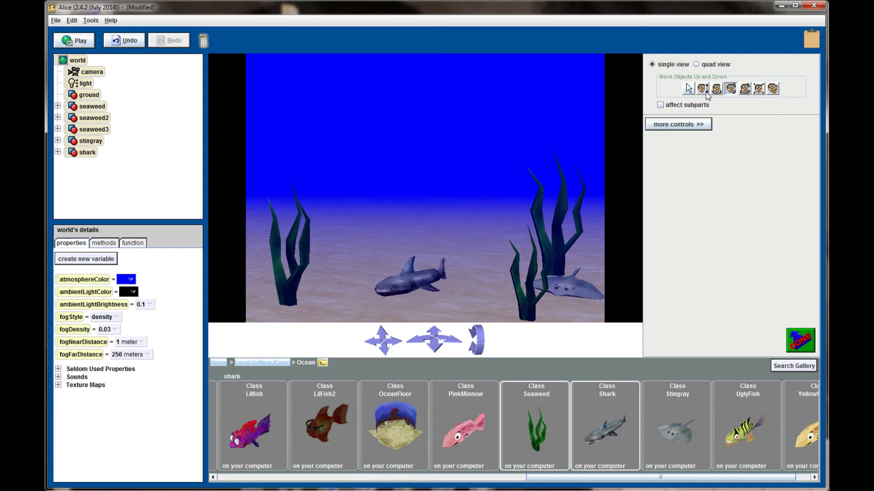
pyautogui.moveTo(411, 277); pyautogui.dragTo(430, 201)
pyautogui.click(716, 88)
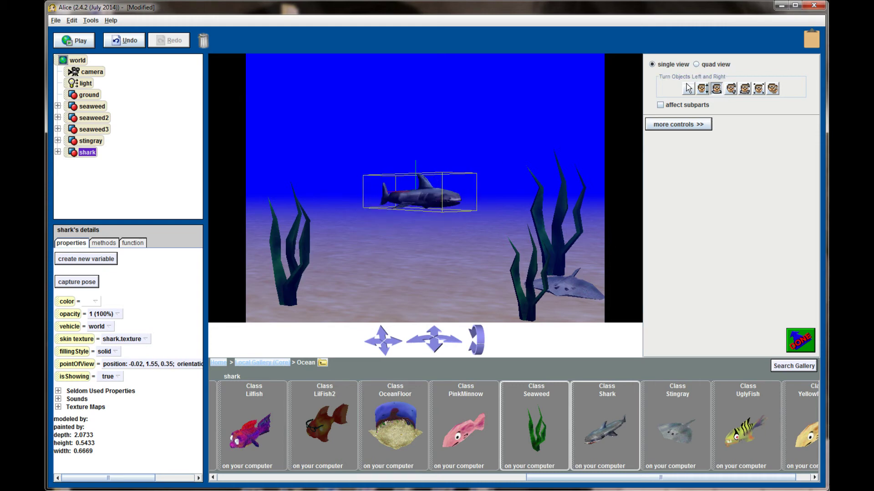
pyautogui.click(758, 88)
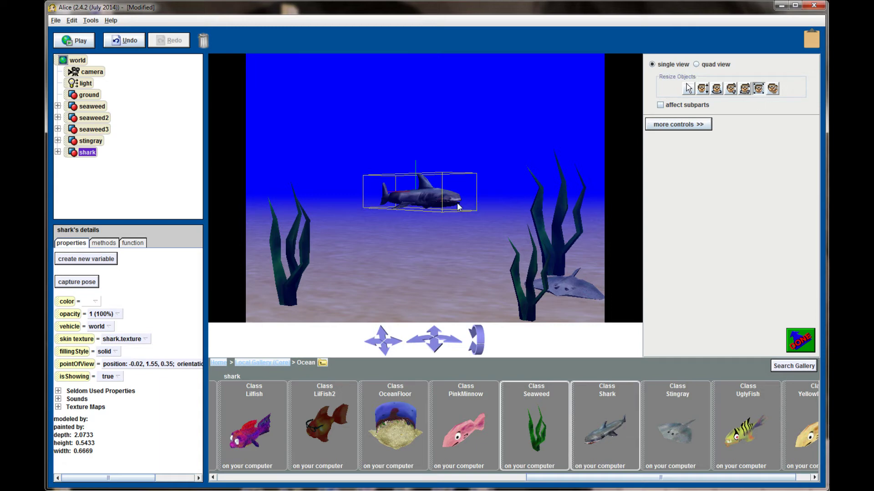
pyautogui.moveTo(450, 203); pyautogui.dragTo(482, 212)
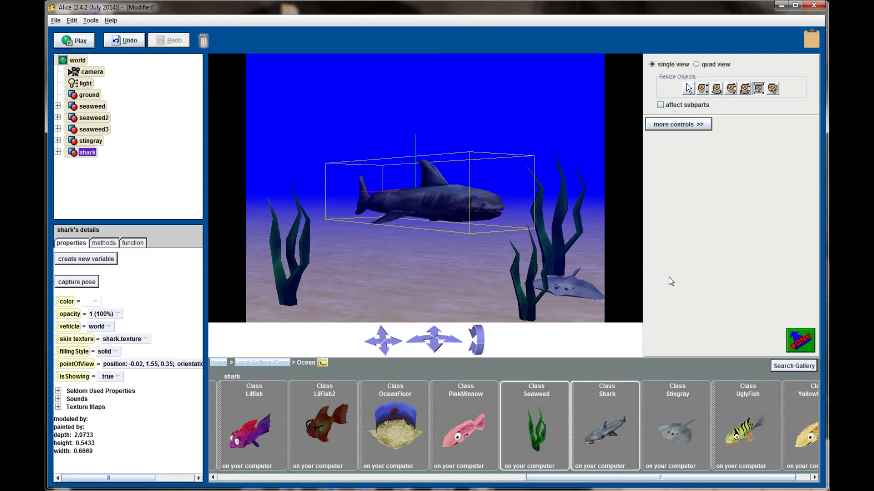
# - Add a Fish from the Ocean gallery and lift it high into the upper-right water
pyautogui.click(417, 480)
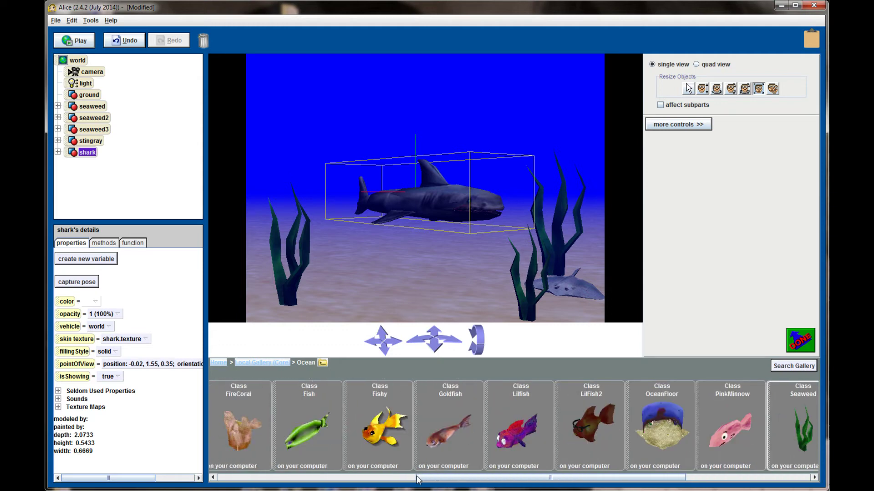
pyautogui.moveTo(417, 480); pyautogui.dragTo(312, 477)
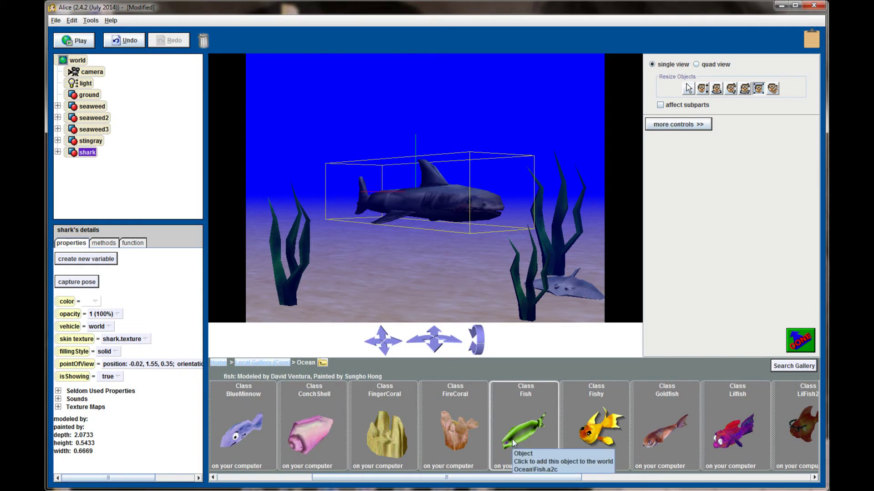
pyautogui.moveTo(512, 439); pyautogui.dragTo(490, 246)
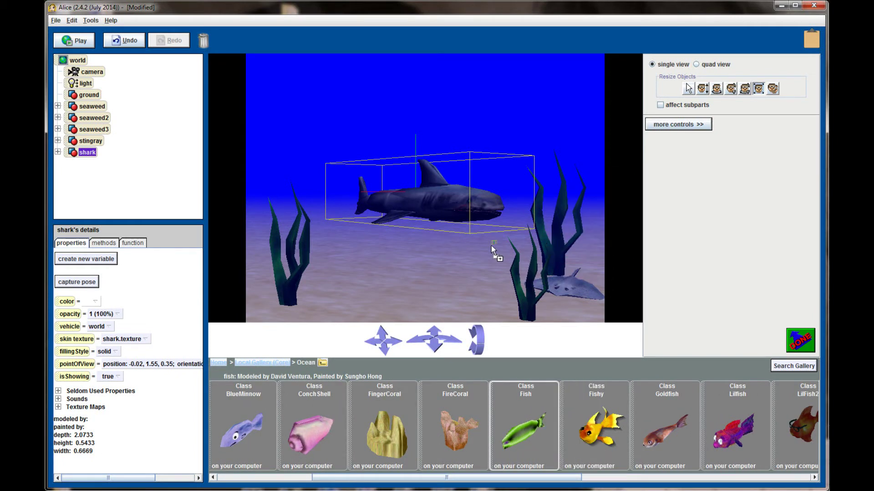
pyautogui.moveTo(411, 283); pyautogui.dragTo(410, 283)
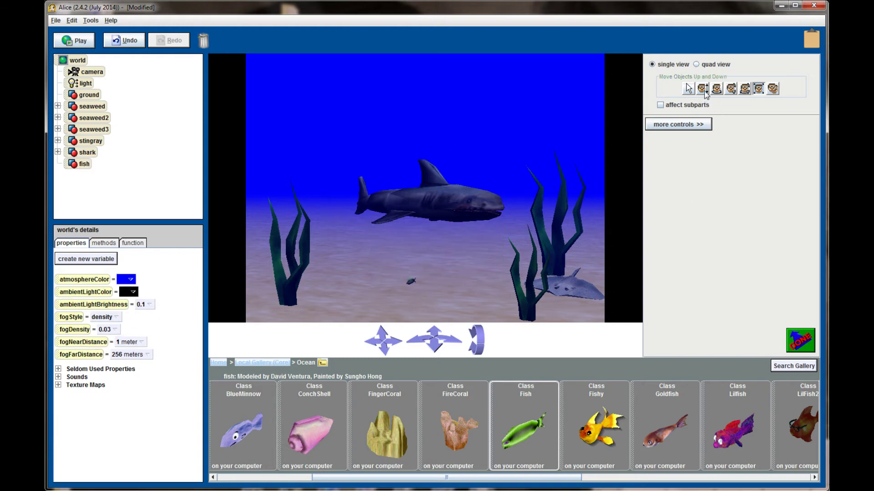
pyautogui.click(704, 91)
pyautogui.click(407, 282)
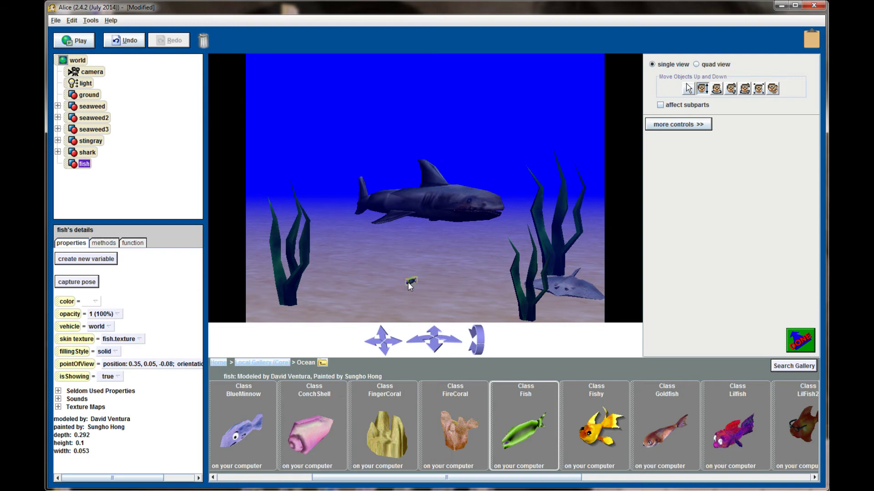
pyautogui.moveTo(411, 282); pyautogui.dragTo(410, 119)
pyautogui.click(688, 89)
pyautogui.moveTo(410, 122); pyautogui.dragTo(521, 120)
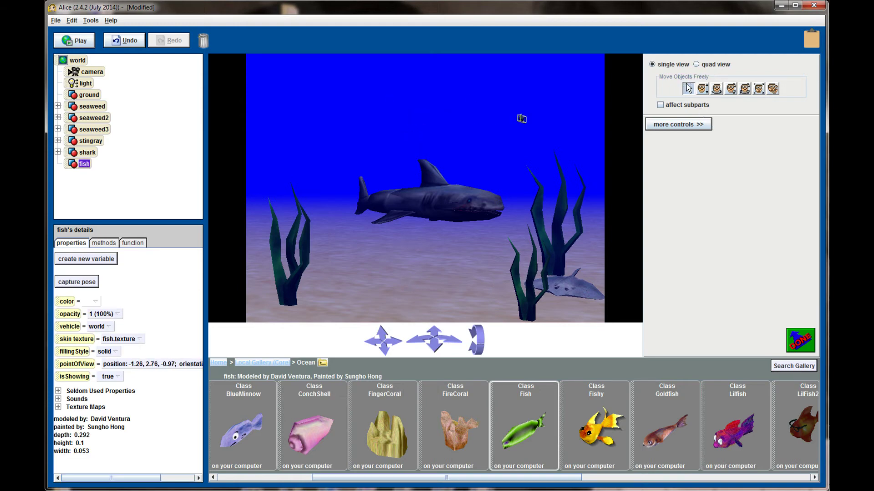
# - Copy the fish repeatedly to form a school at the upper right
pyautogui.click(773, 89)
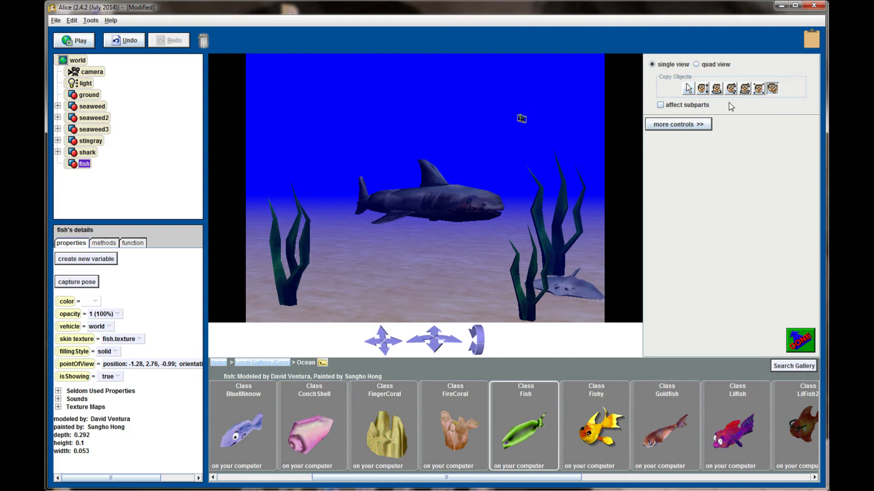
pyautogui.click(523, 119)
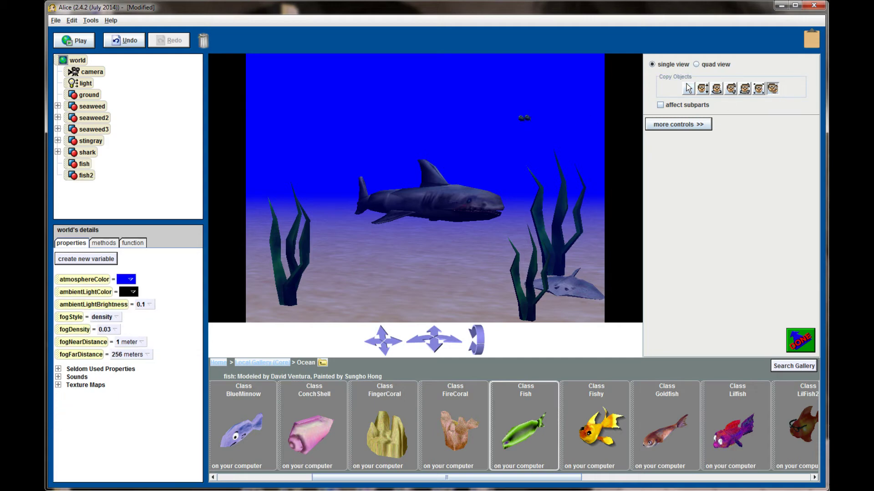
pyautogui.click(522, 119)
pyautogui.click(540, 119)
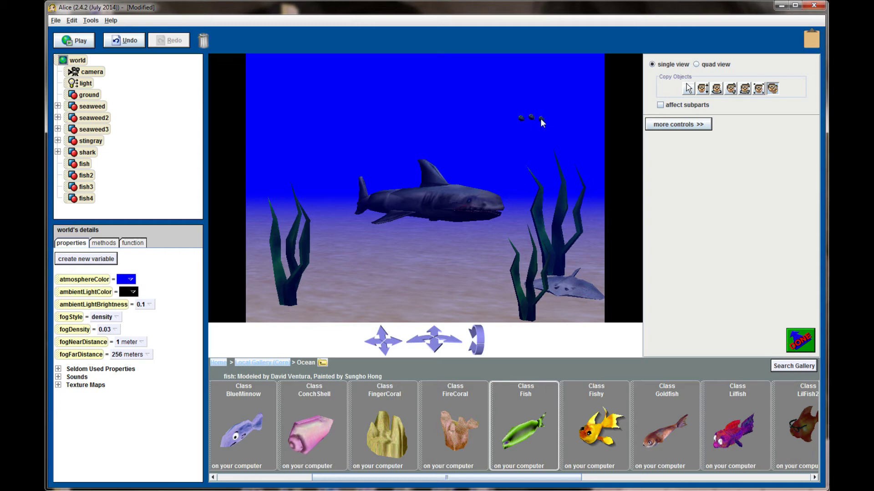
pyautogui.click(539, 119)
# - Lower fish3 and fish6 slightly so the school looks less uniform
pyautogui.click(542, 119)
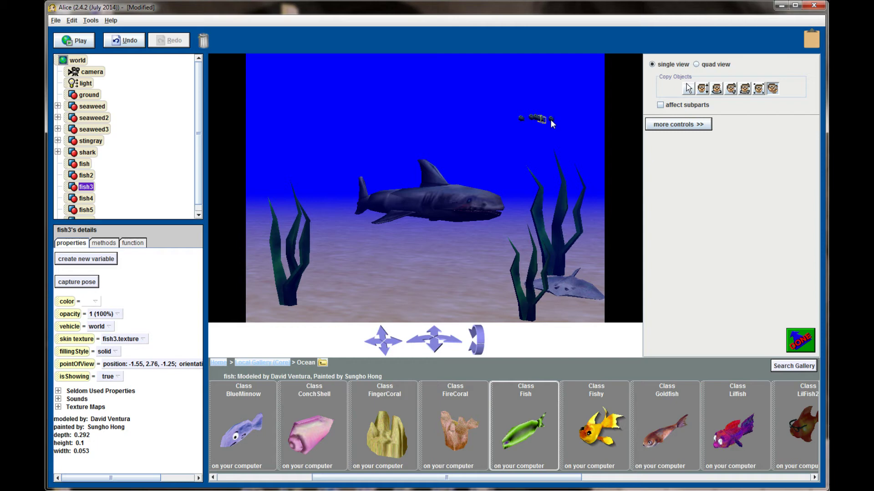
pyautogui.click(702, 88)
pyautogui.moveTo(541, 119); pyautogui.dragTo(541, 126)
pyautogui.click(536, 116)
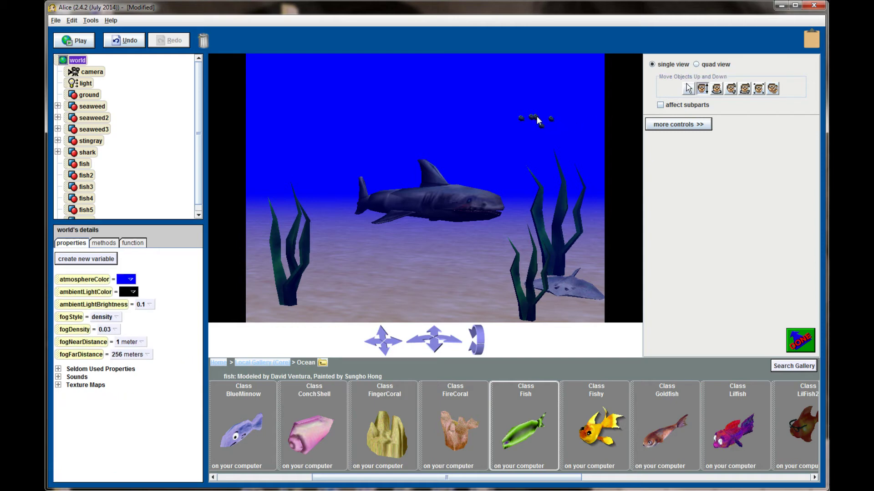
pyautogui.click(536, 116)
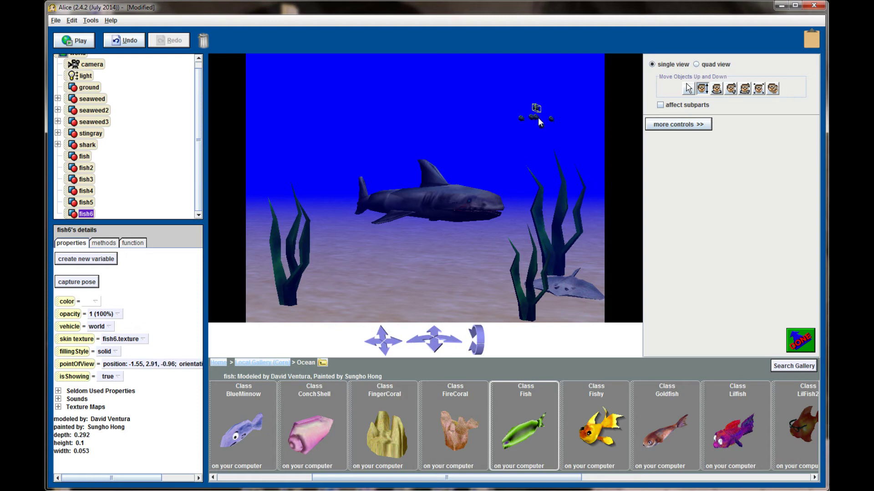
pyautogui.moveTo(537, 118); pyautogui.dragTo(538, 129)
pyautogui.click(688, 88)
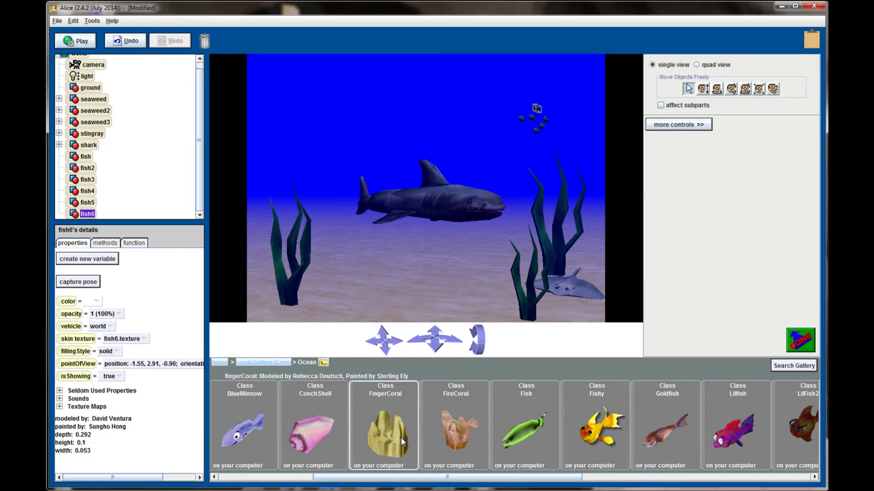
# - Add two FingerCorals from the Ocean gallery, moving the first into the foreground
pyautogui.moveTo(400, 438); pyautogui.dragTo(388, 279)
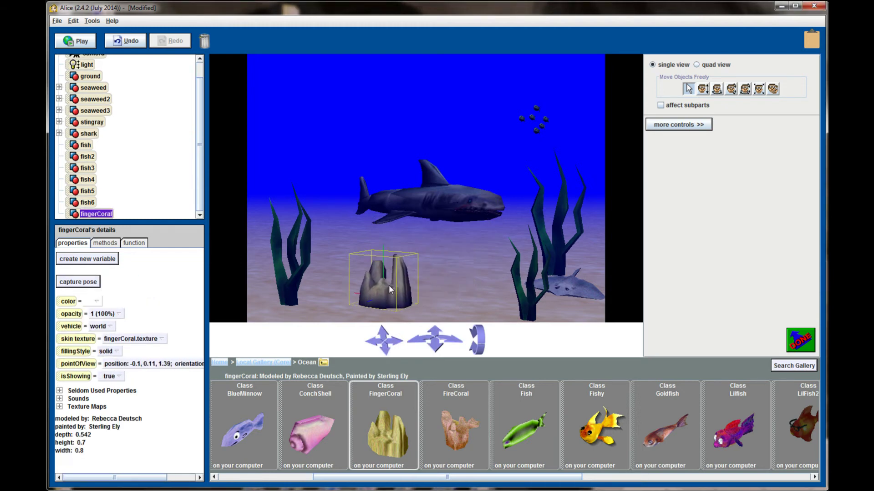
pyautogui.moveTo(389, 284); pyautogui.dragTo(424, 319)
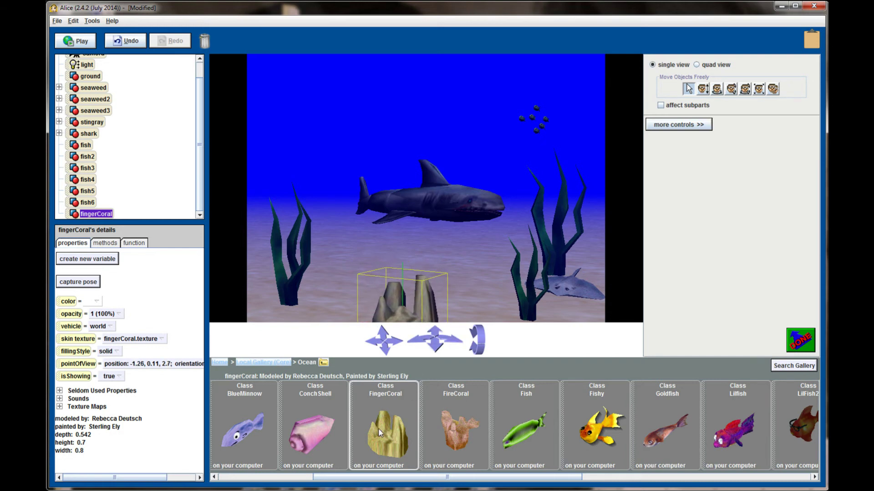
pyautogui.moveTo(378, 427); pyautogui.dragTo(504, 274)
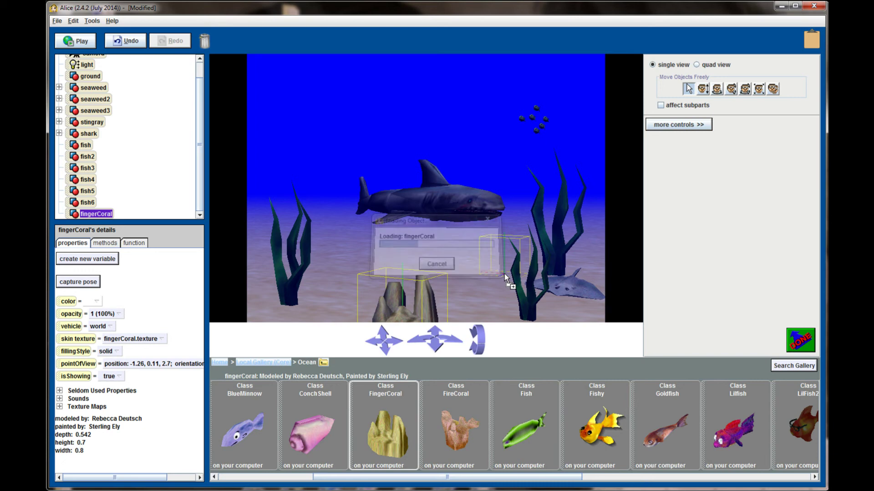
pyautogui.click(502, 267)
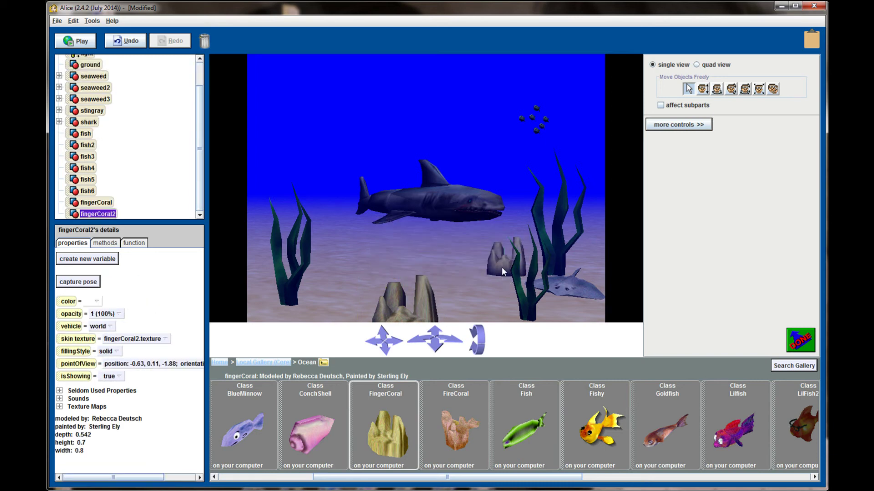
# - Enlarge fingerCoral2, push it back beside the right seaweed, and turn it to face differently
pyautogui.click(758, 89)
pyautogui.click(758, 90)
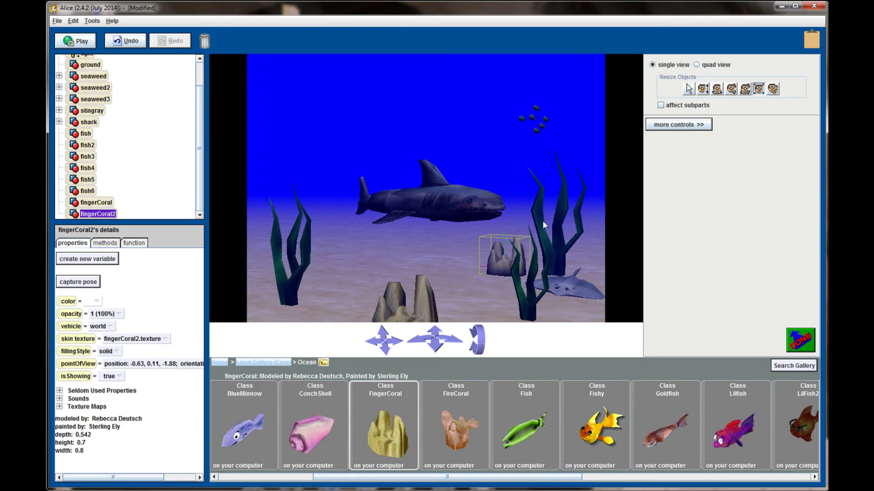
pyautogui.moveTo(500, 260); pyautogui.dragTo(704, 208)
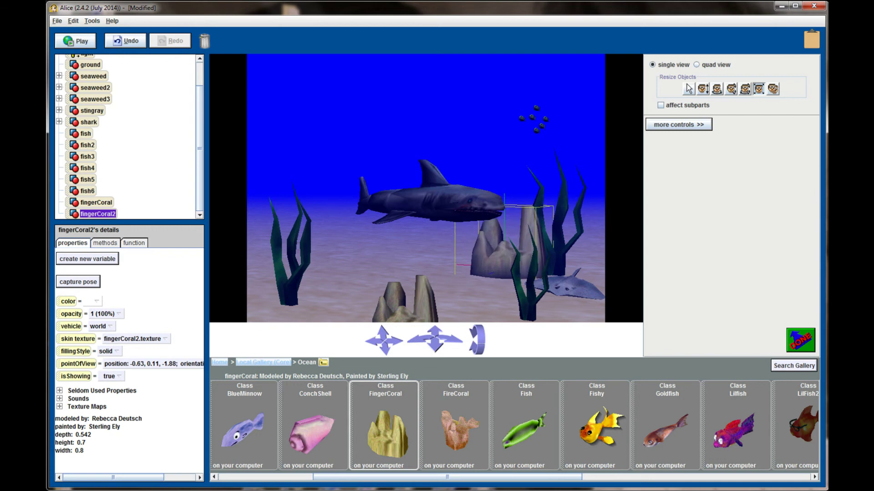
pyautogui.click(689, 89)
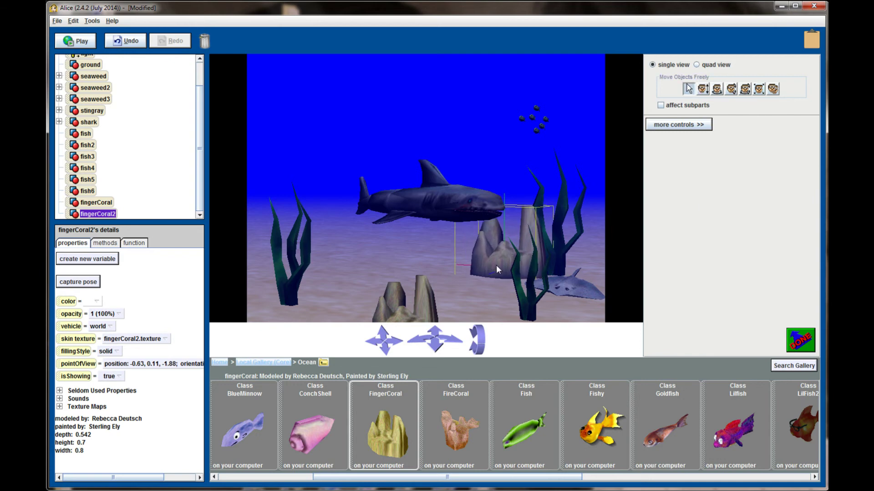
pyautogui.moveTo(496, 265); pyautogui.dragTo(491, 263)
pyautogui.click(716, 89)
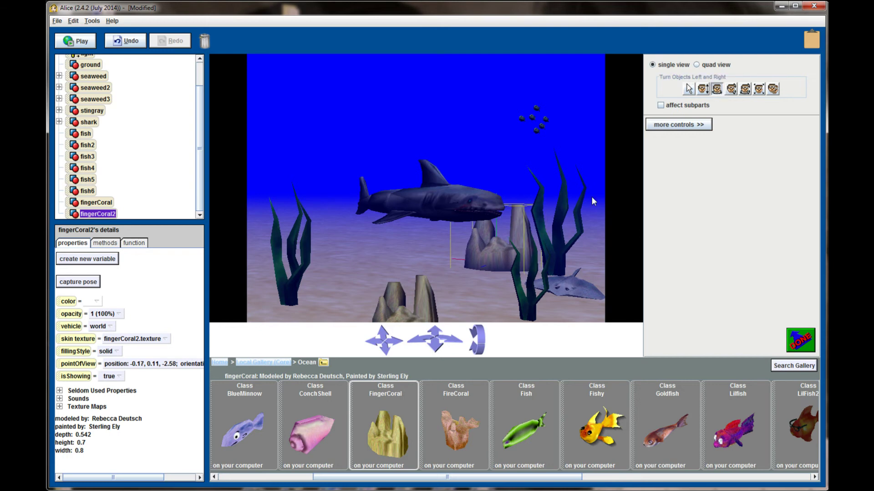
pyautogui.moveTo(499, 253); pyautogui.dragTo(523, 253)
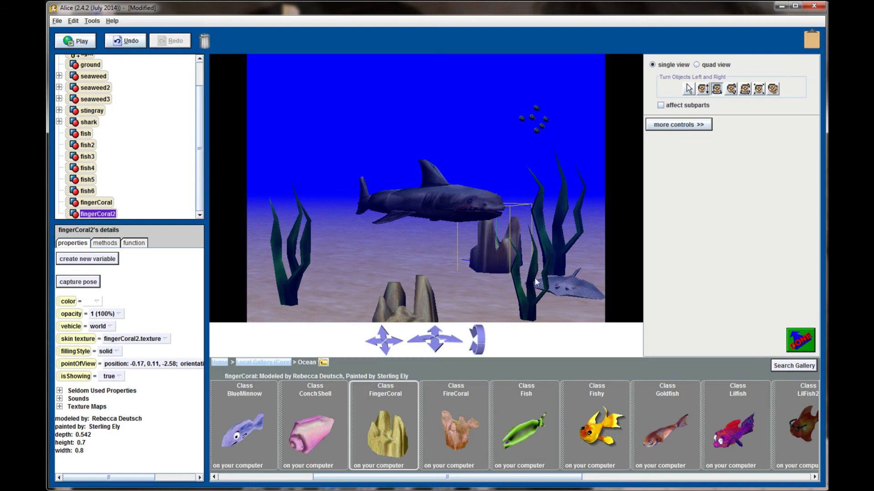
# - Place the Volcano from the Local Gallery's Hawaii folder into the scene background
pyautogui.click(253, 363)
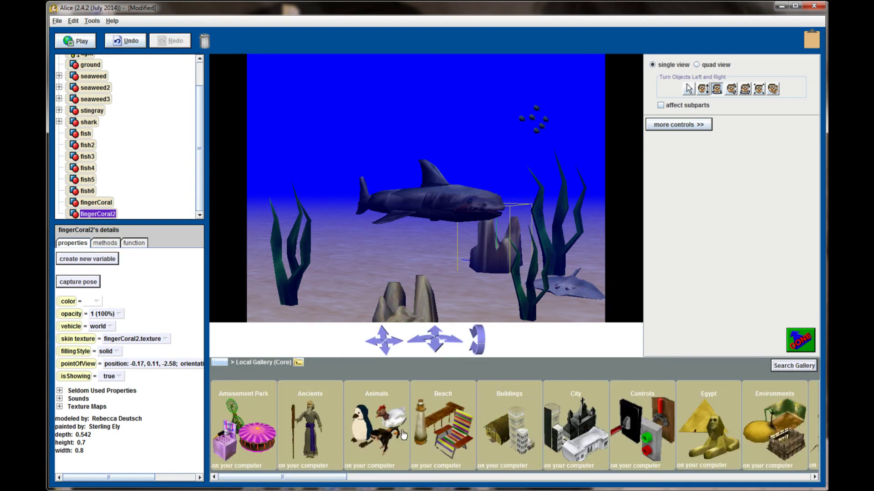
pyautogui.moveTo(340, 477); pyautogui.dragTo(461, 478)
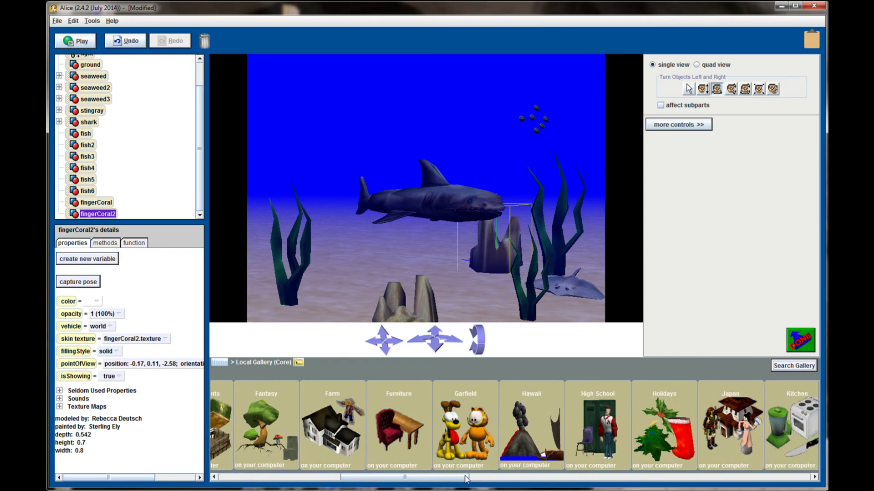
pyautogui.click(530, 441)
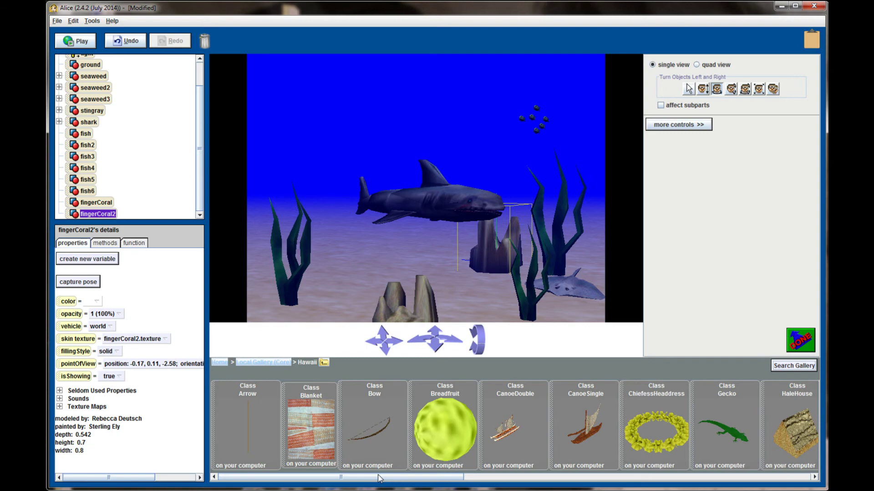
pyautogui.moveTo(377, 478); pyautogui.dragTo(746, 475)
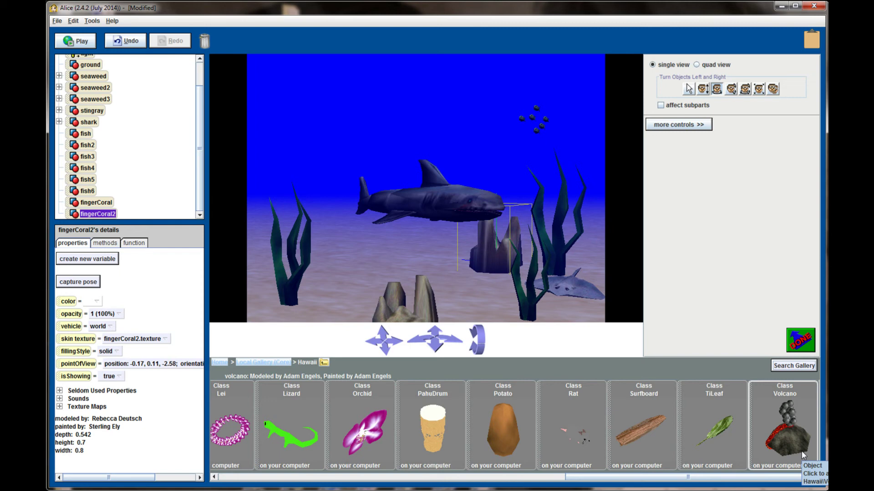
pyautogui.moveTo(802, 455); pyautogui.dragTo(298, 215)
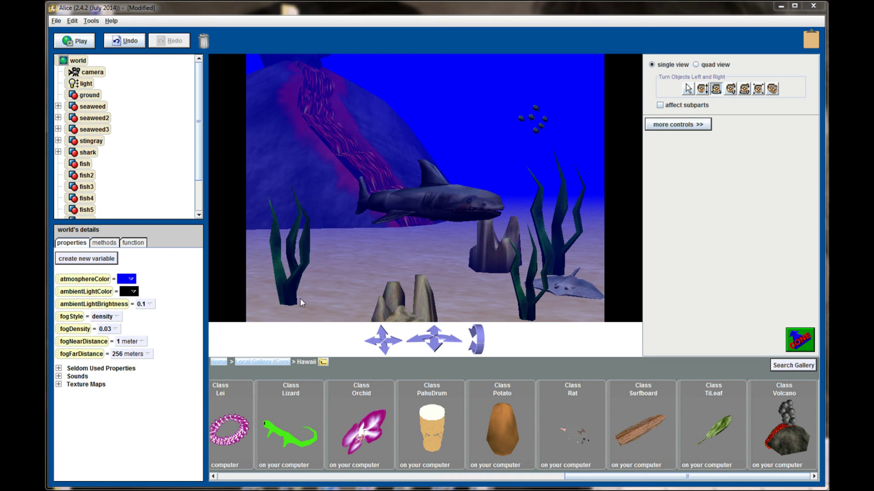
# - Play the world to preview the underwater scene in the run window
pyautogui.click(74, 41)
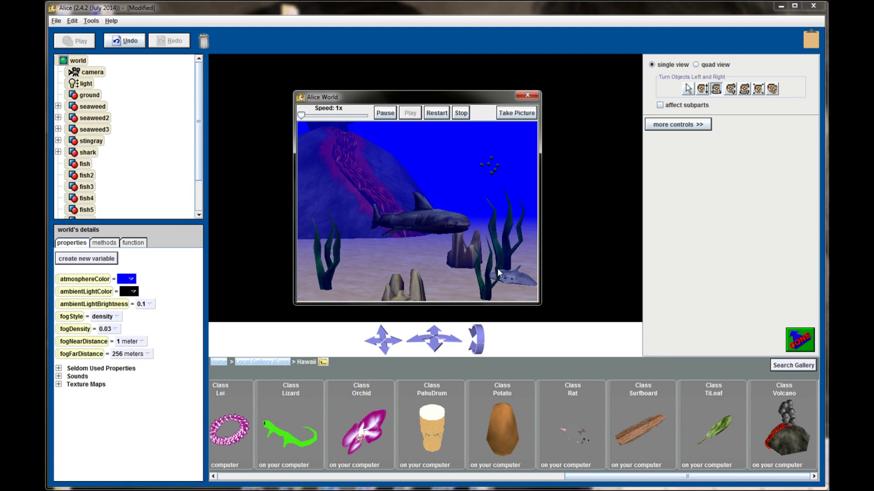
# - Take a picture of the running scene, saved as capture01.jpeg, and confirm
pyautogui.click(518, 114)
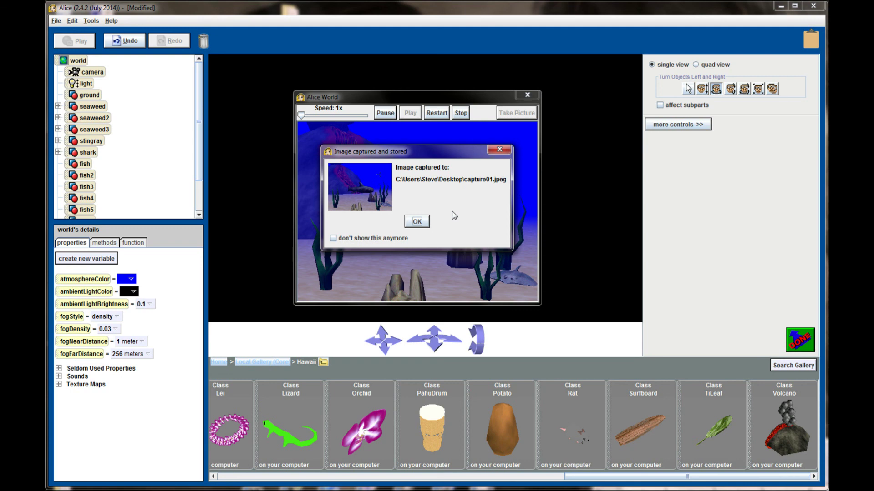
pyautogui.click(427, 222)
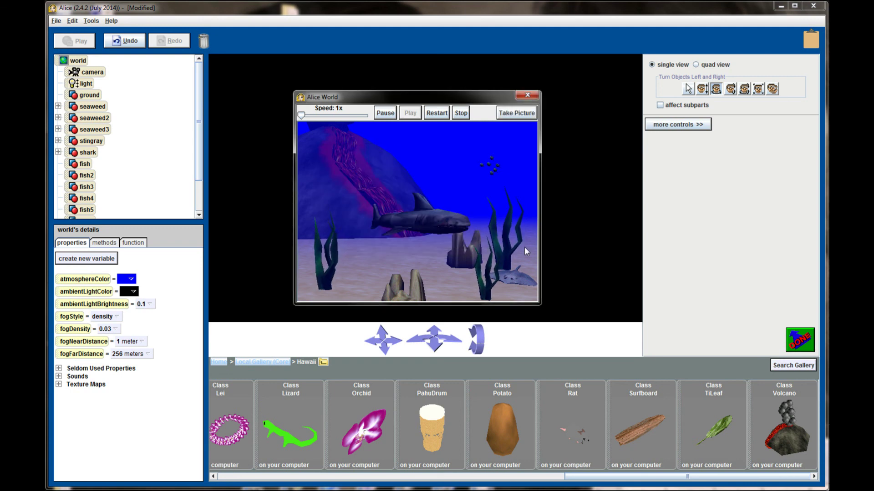